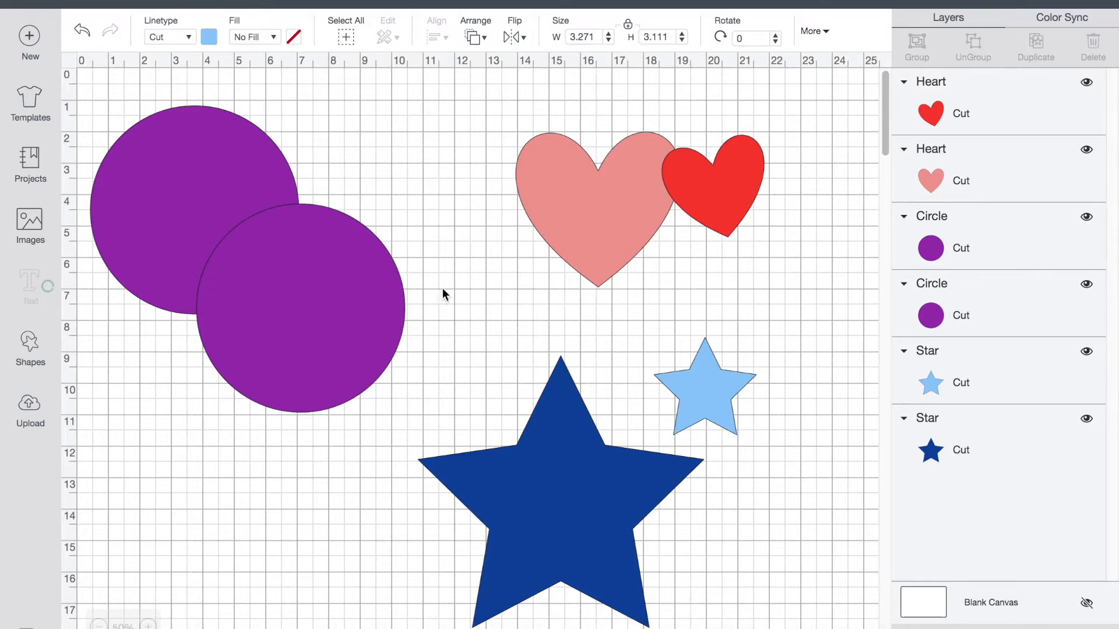
Attach the two overlapping purple circles and move the attached pair slightly down and to the right on the canvas
left_click(367, 284)
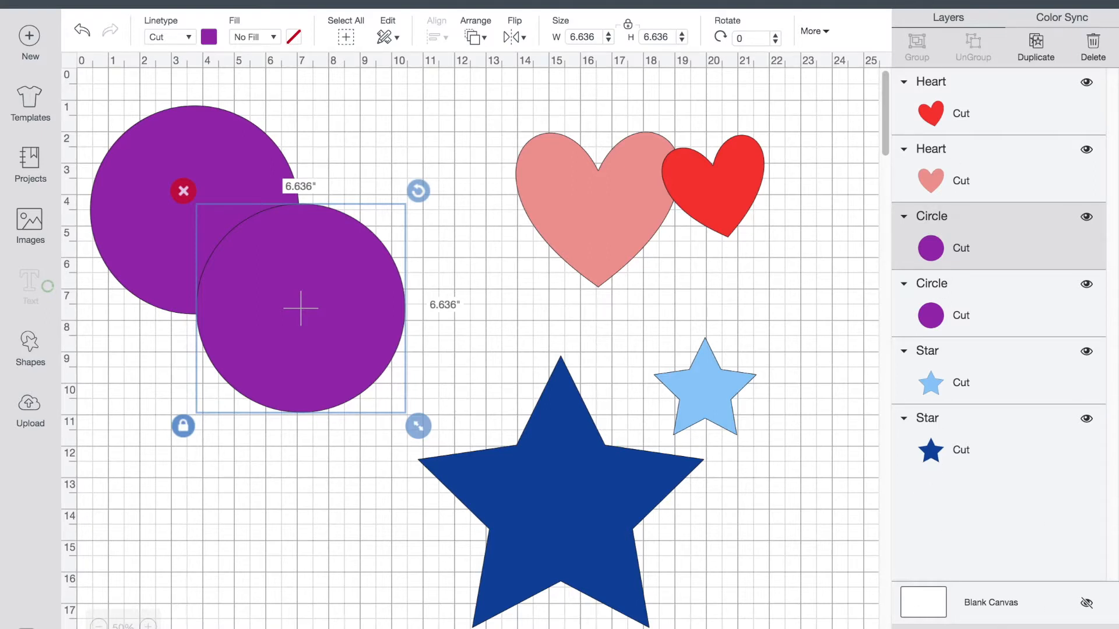
left_click(302, 116)
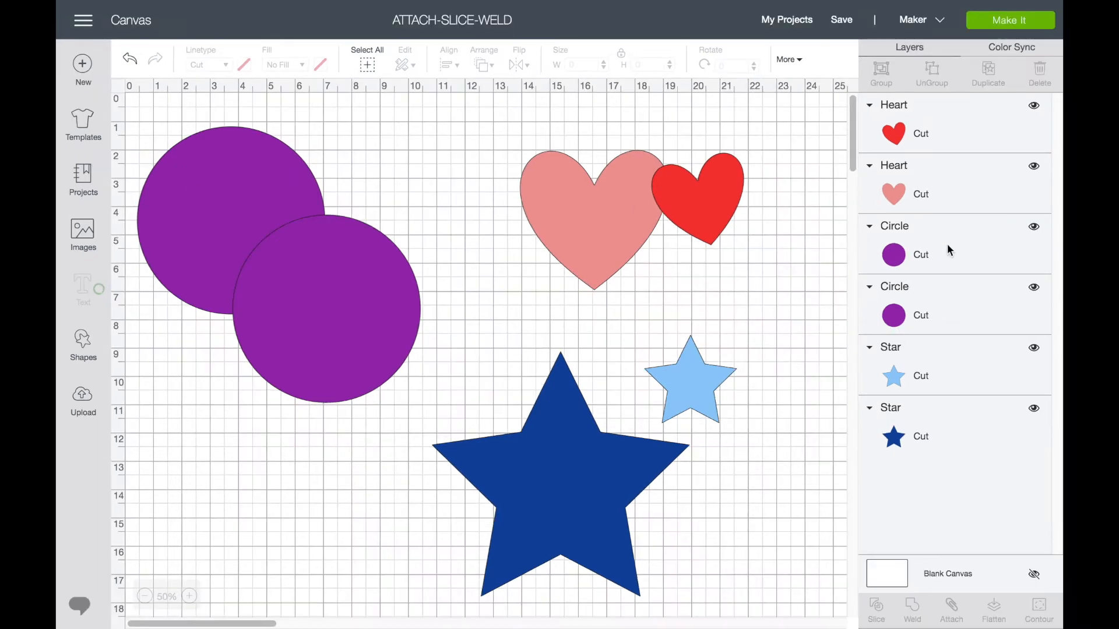
left_click(950, 250)
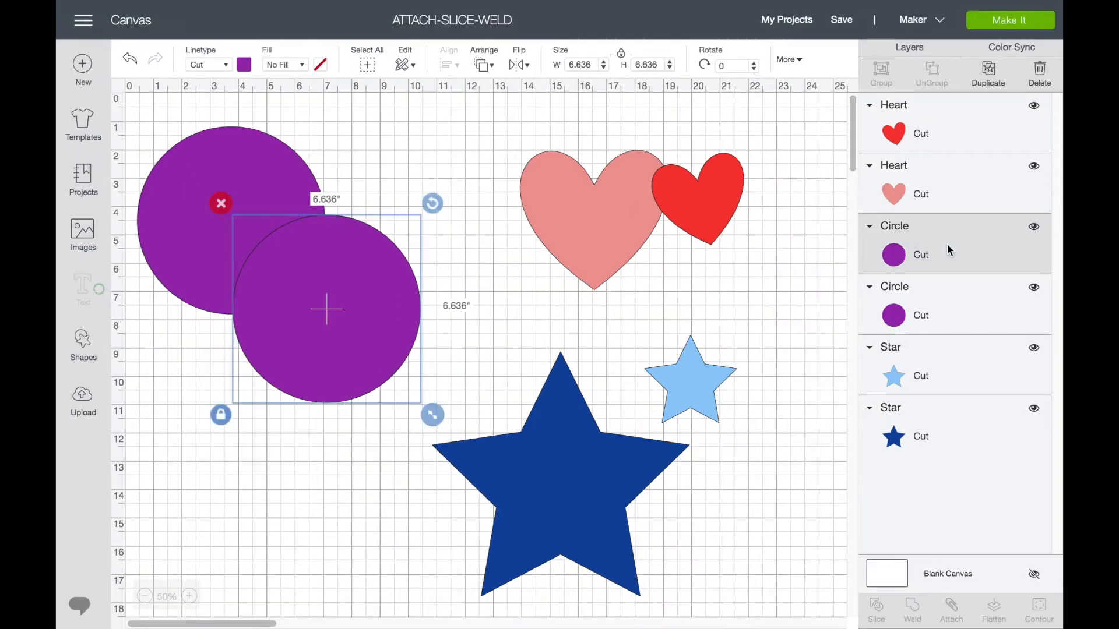
left_click(945, 314, "shift")
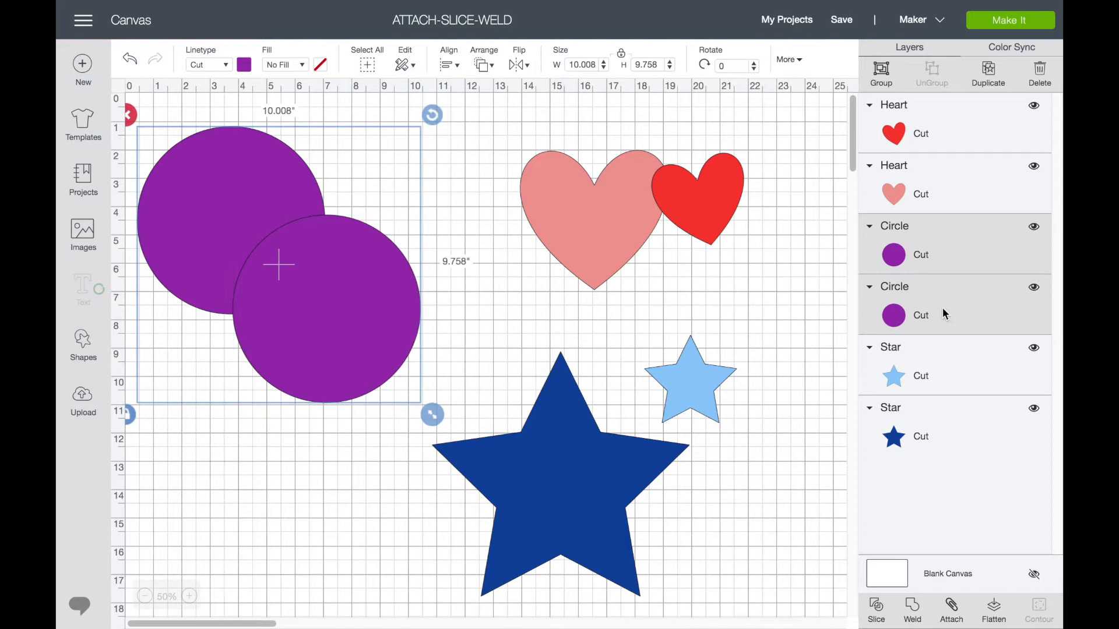
left_click(953, 610)
left_click_drag(345, 416, 357, 309)
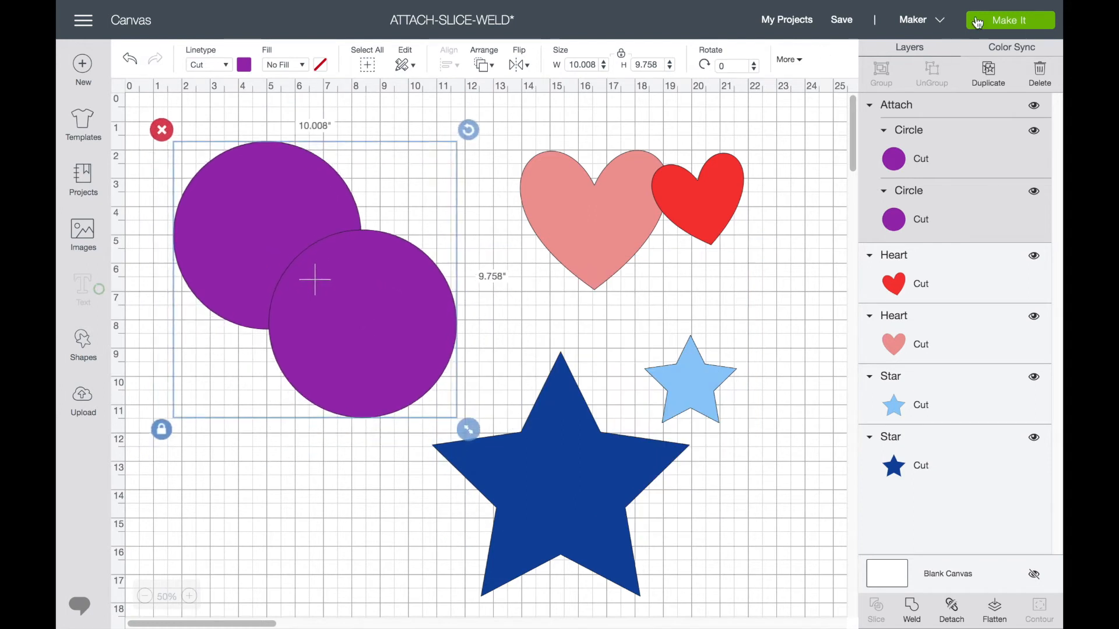
Preview the project's cutting mats, examine the circle layout on purple mat 5, and return to the canvas
left_click(1001, 23)
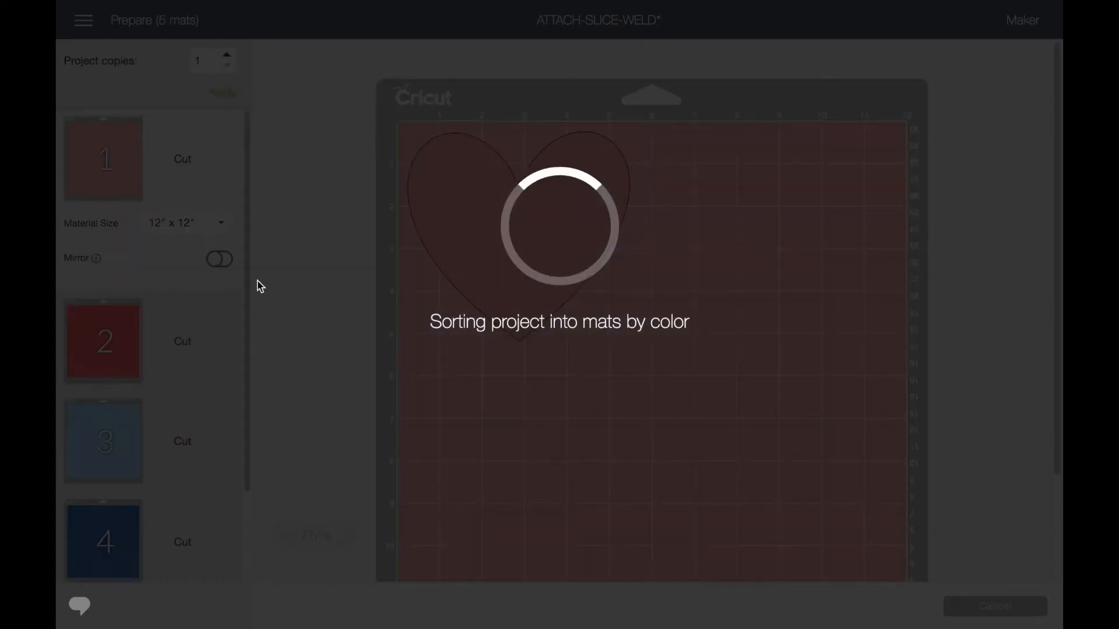
scroll(122, 534, "down", 3)
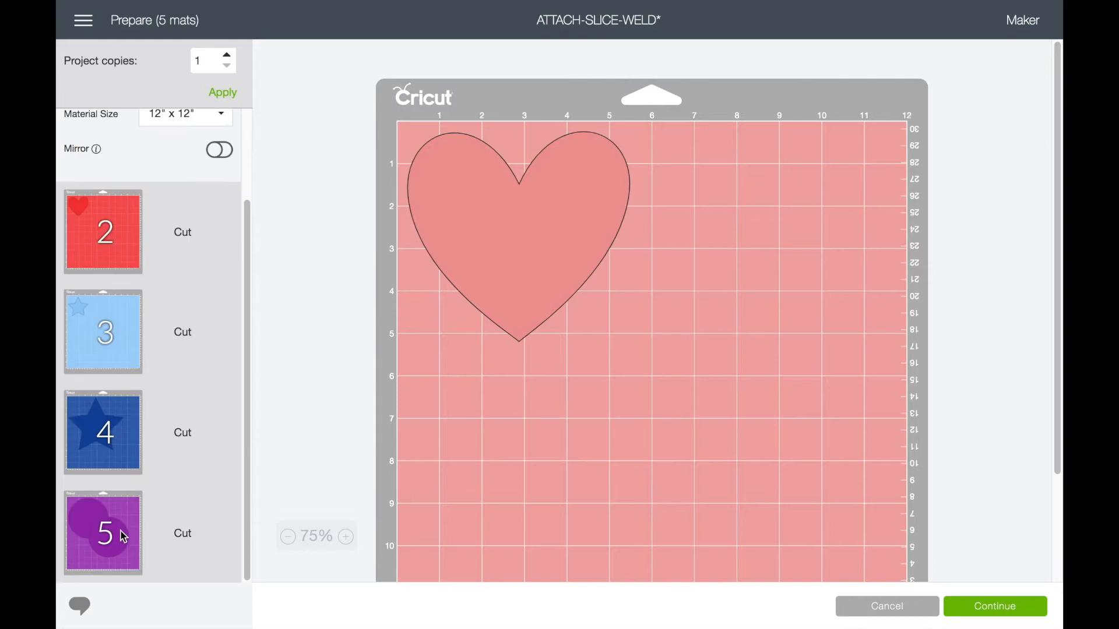
left_click(113, 548)
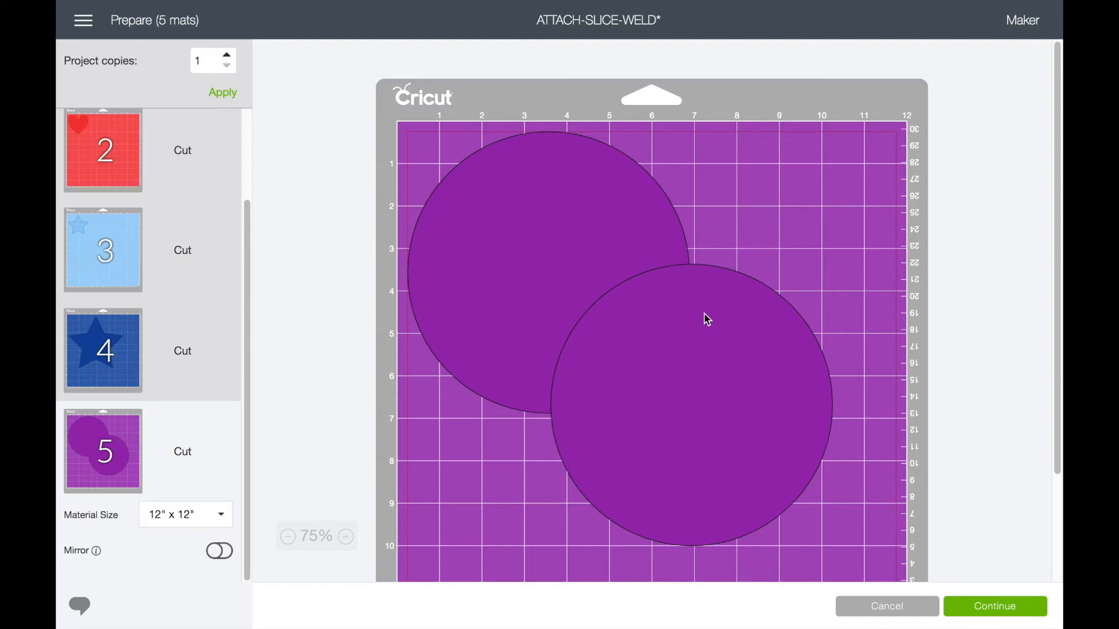
left_click(902, 614)
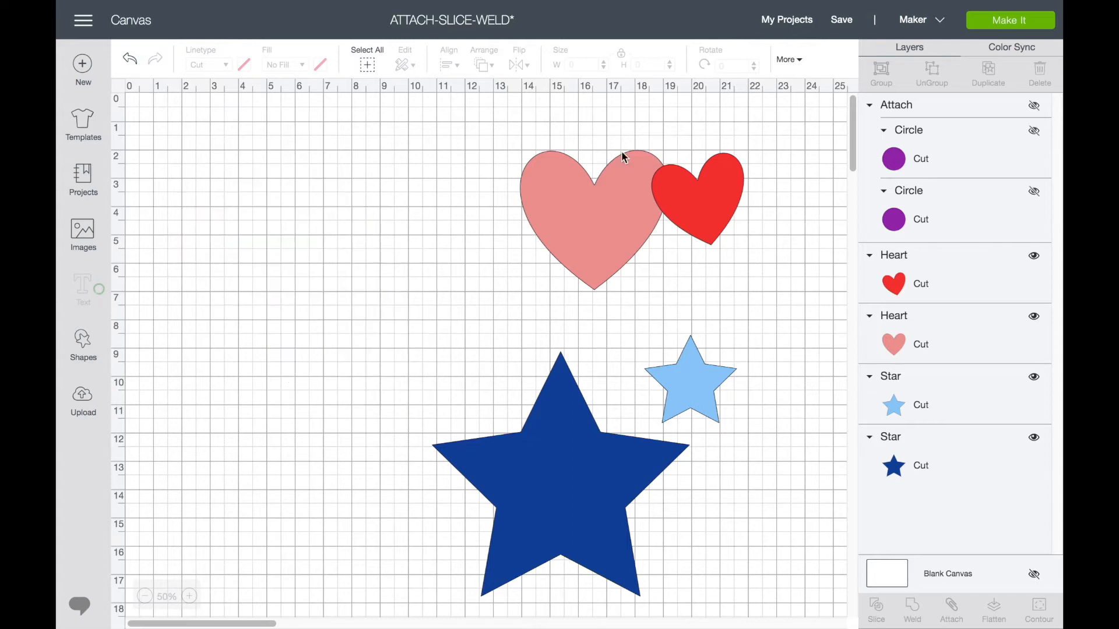
Move both hearts to the empty upper-left canvas area, keeping them overlapped, and weld them into one shape
left_click_drag(600, 201, 280, 210)
left_click_drag(698, 200, 382, 195)
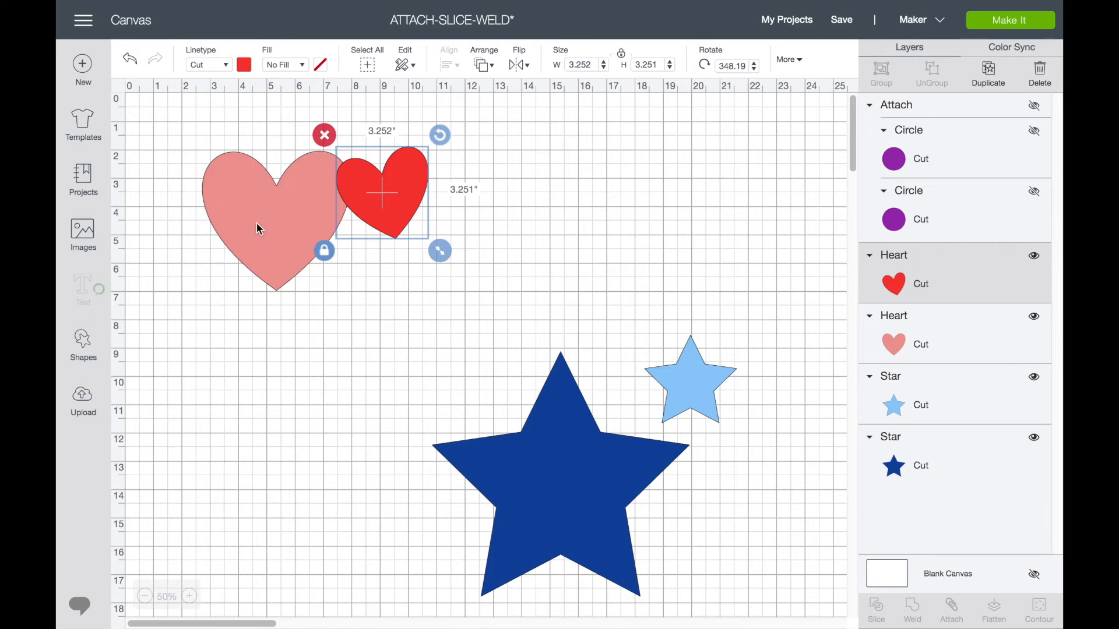
left_click_drag(195, 123, 510, 268)
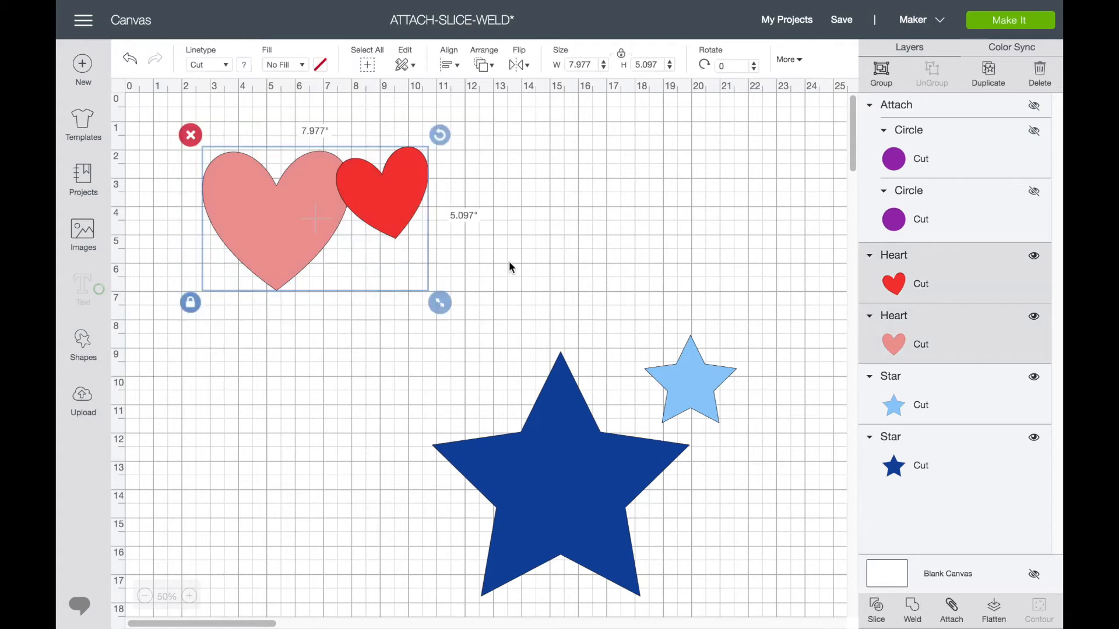
left_click(913, 612)
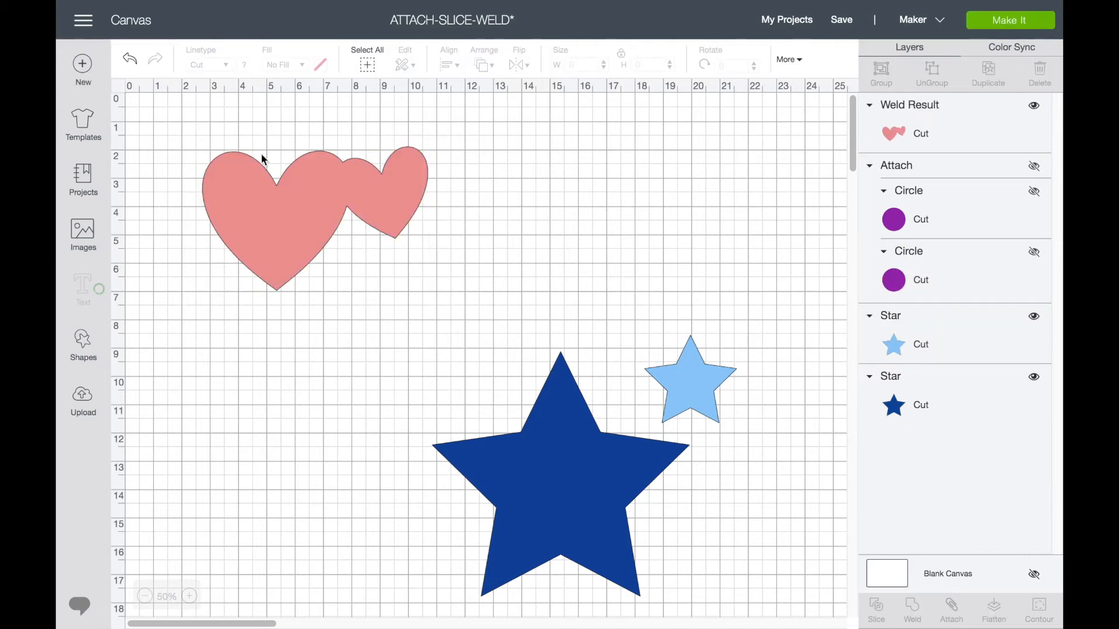
Enlarge and rotate the welded hearts to about 8.94 by 6.93 inches at 347.36°, and hide the welded shape
left_click_drag(178, 121, 222, 141)
left_click_drag(293, 212, 207, 279)
left_click_drag(467, 295, 504, 321)
left_click_drag(503, 130, 486, 107)
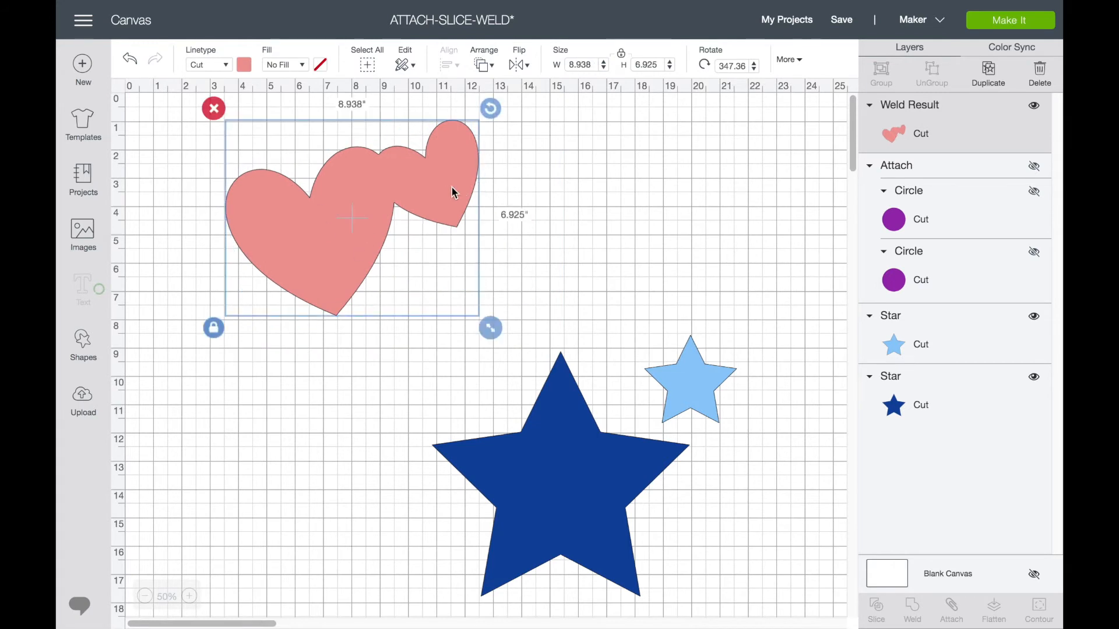
left_click(1034, 106)
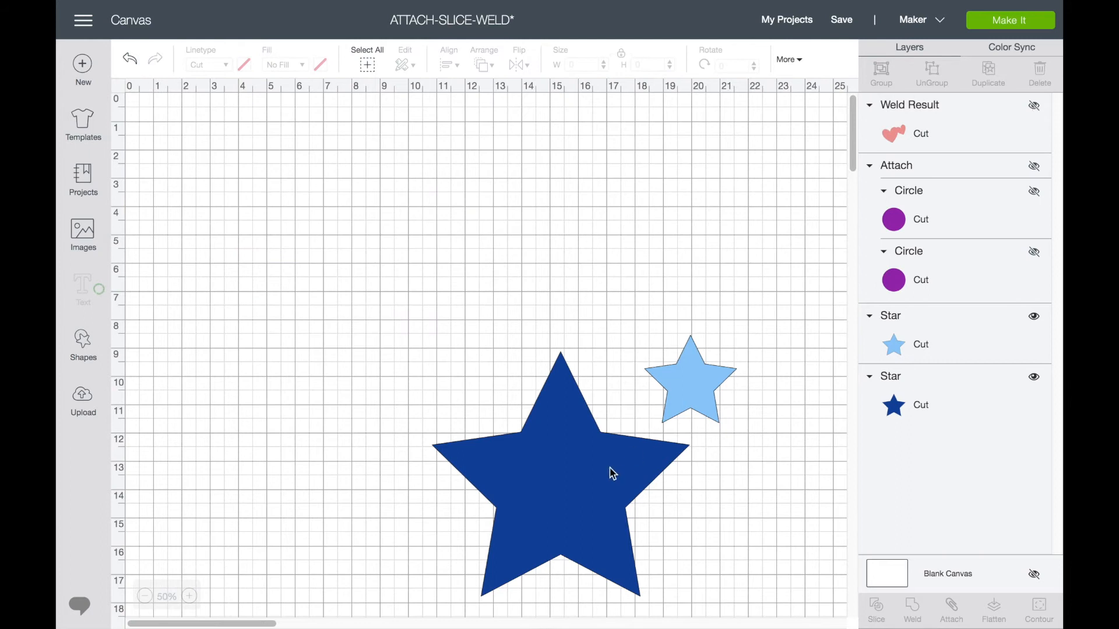
Move the large dark blue star to the canvas's upper-left area and centre the small light blue star on it
left_click_drag(588, 491, 334, 265)
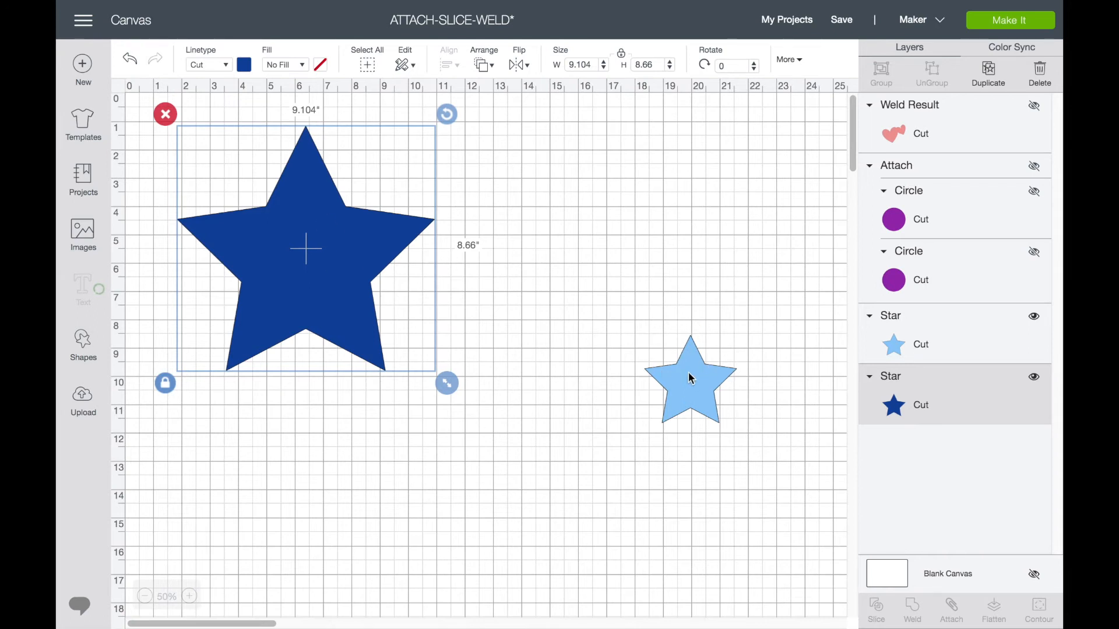
left_click_drag(693, 383, 325, 268)
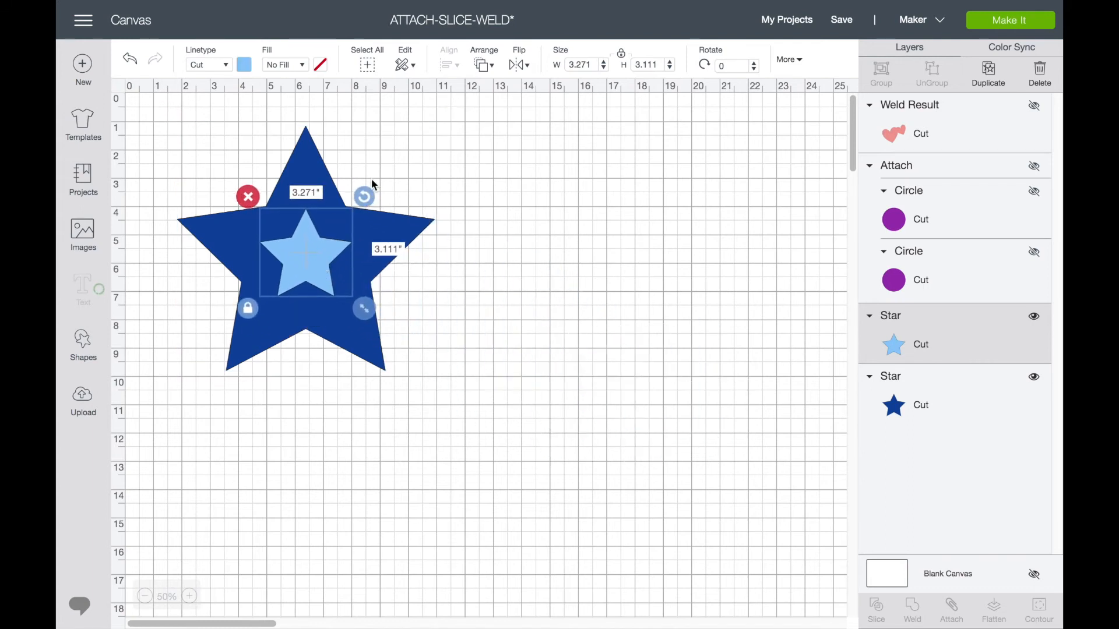
left_click_drag(318, 251, 319, 252)
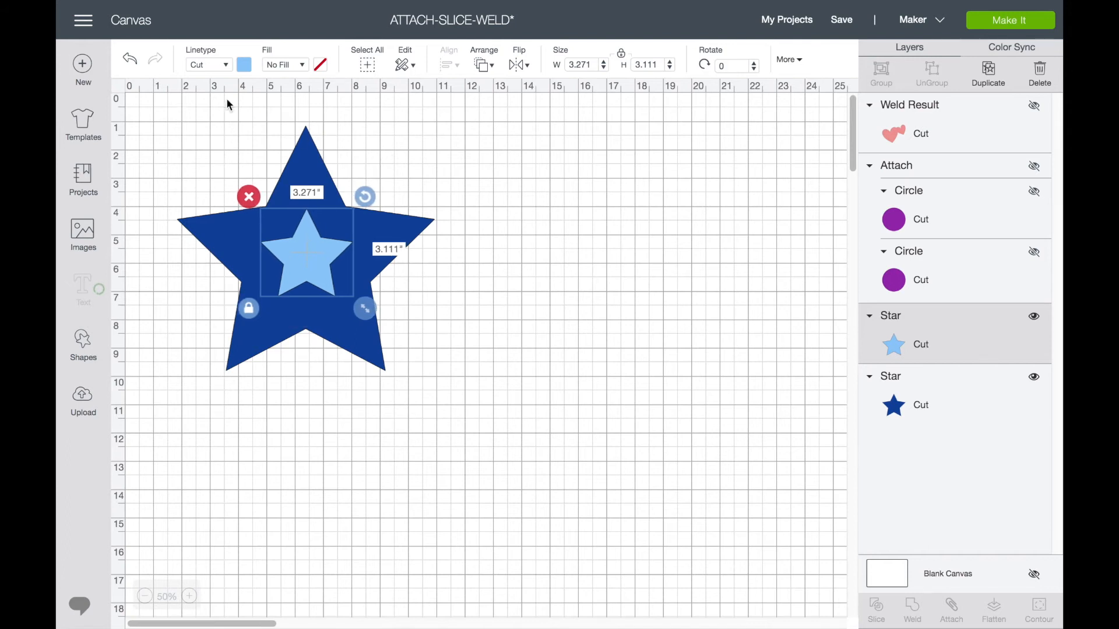
Slice the small light blue star out of the large dark blue star
left_click_drag(161, 109, 470, 402)
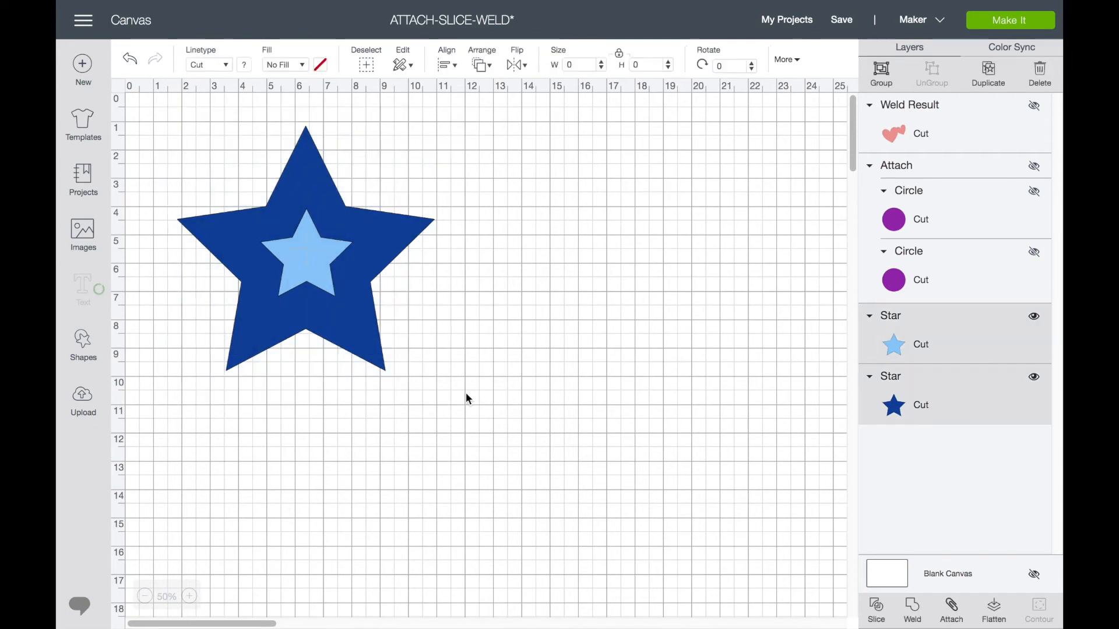
left_click(877, 612)
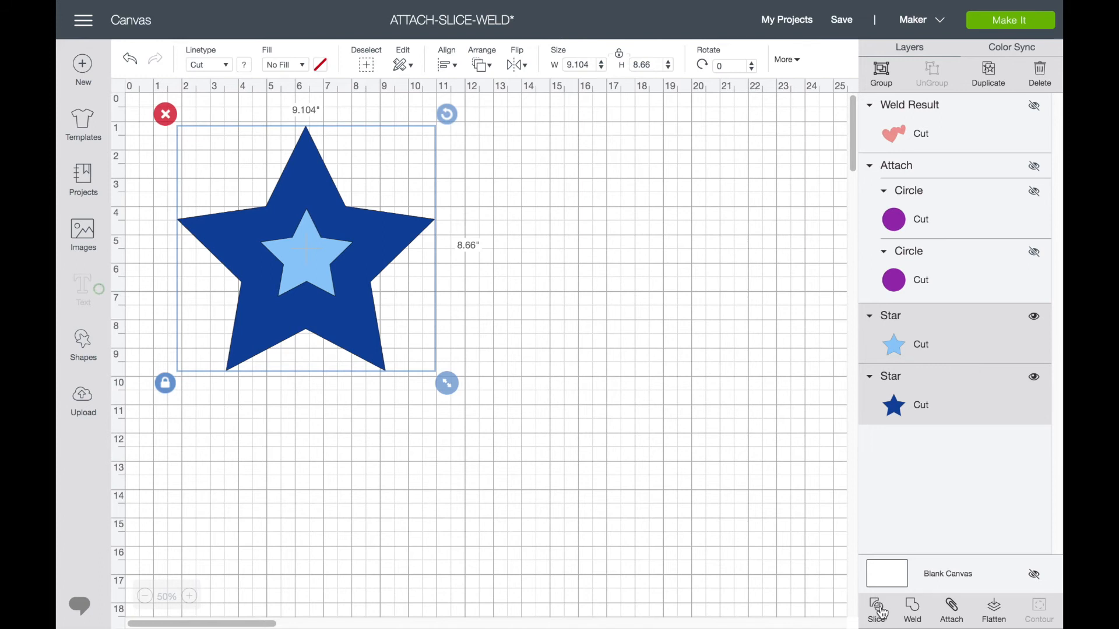
left_click(881, 613)
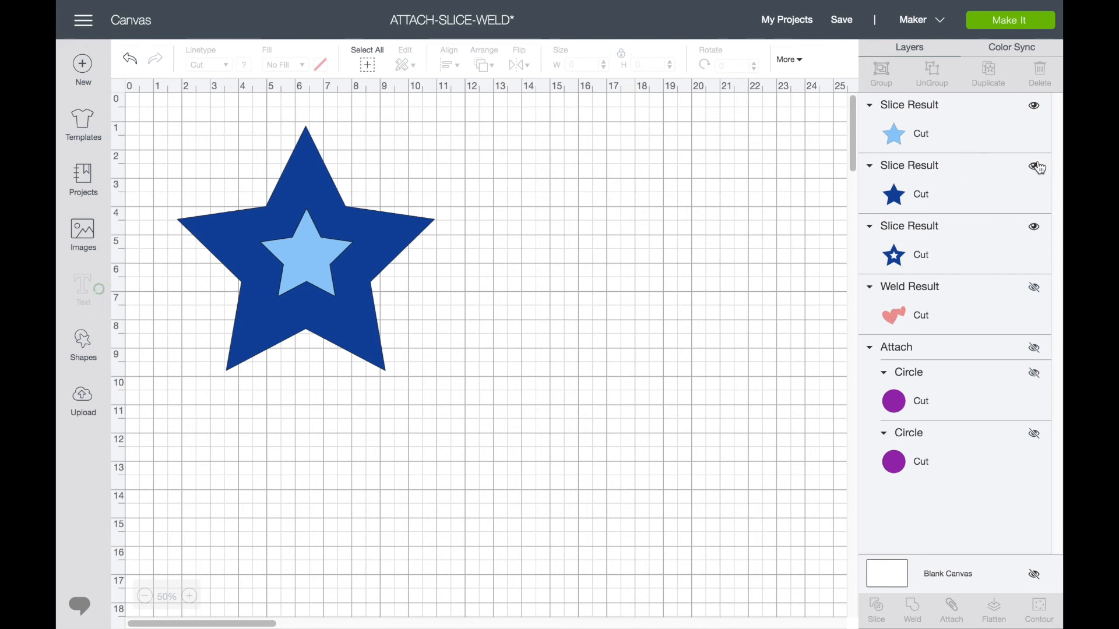
Hide the light blue and solid dark blue slice results, and move the cut-out star slightly to the right
left_click(1035, 109)
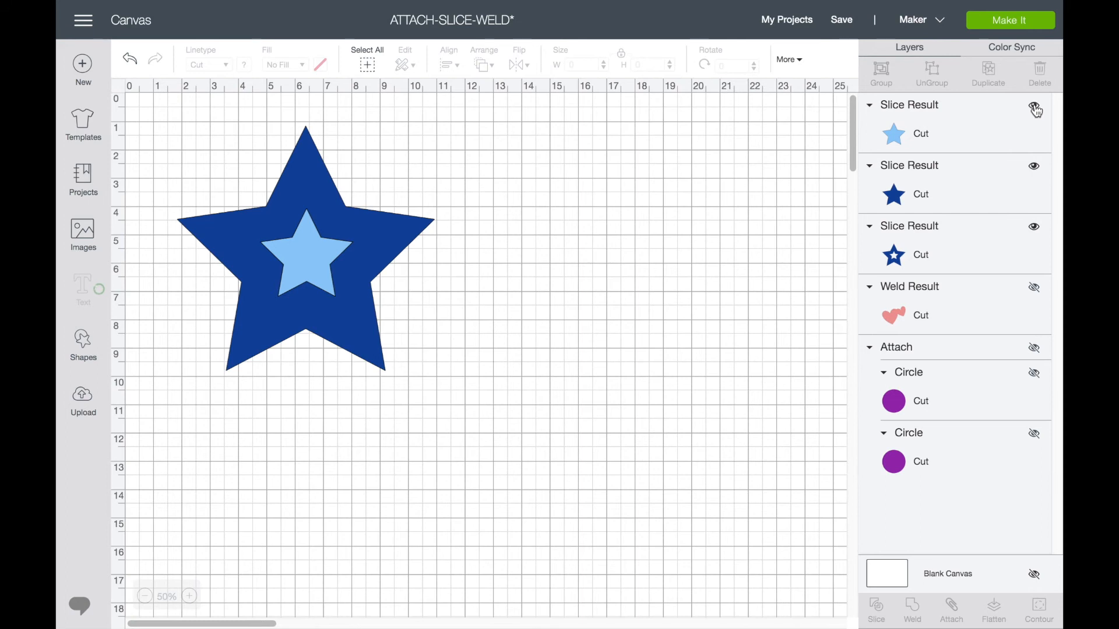
left_click(1035, 169)
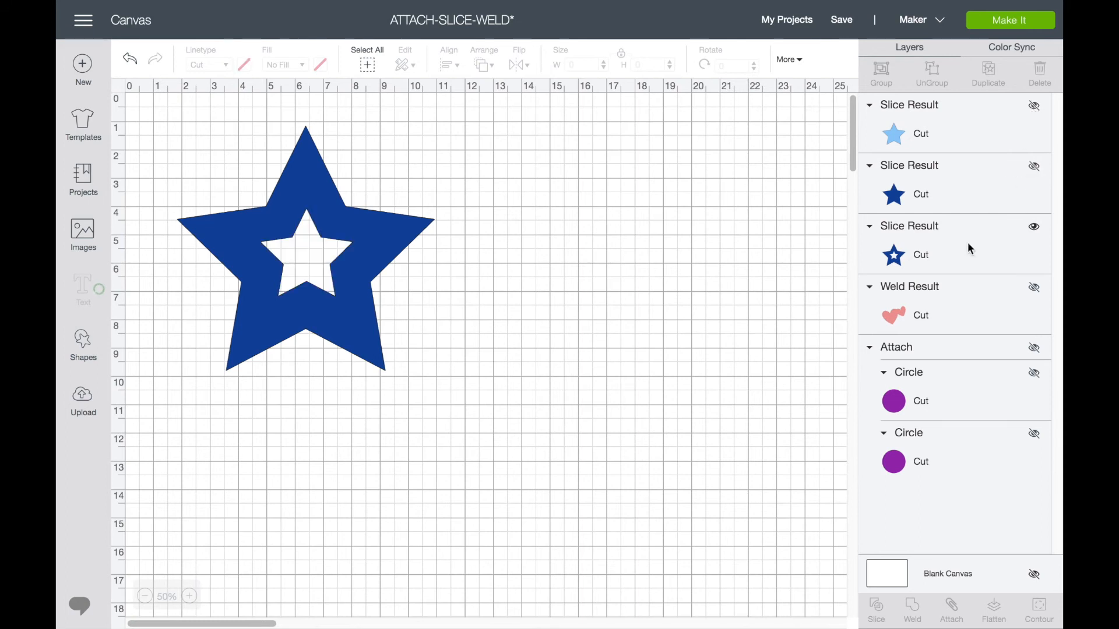
left_click_drag(287, 175, 333, 185)
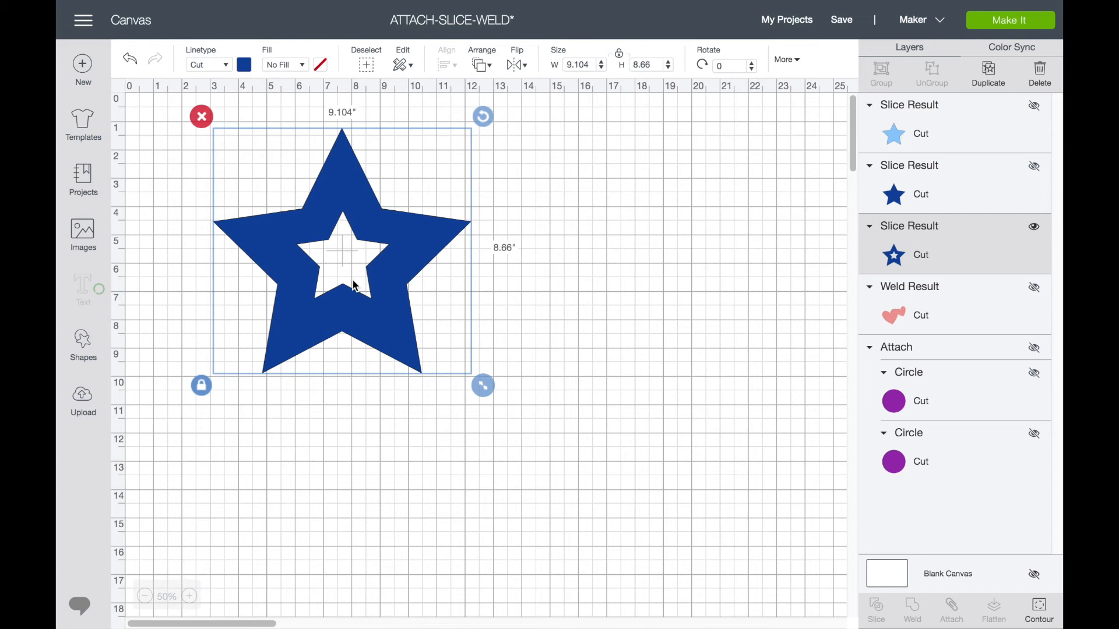
Add a heart shape to the right of the cut-out star and enlarge it to about 6.95 by 6.58 inches
left_click(82, 344)
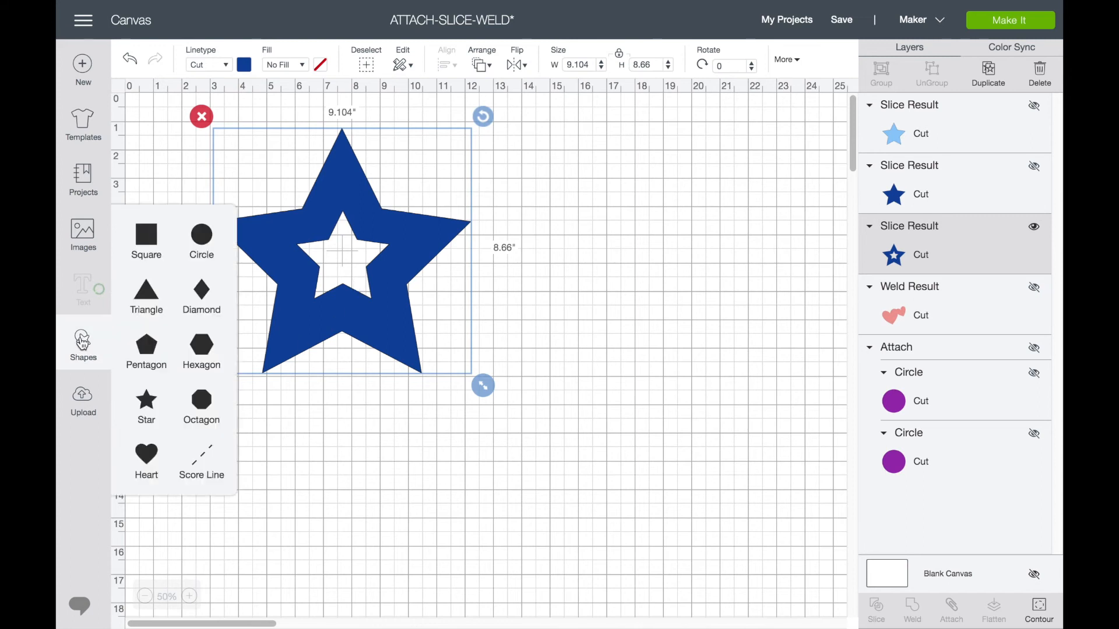
left_click(146, 457)
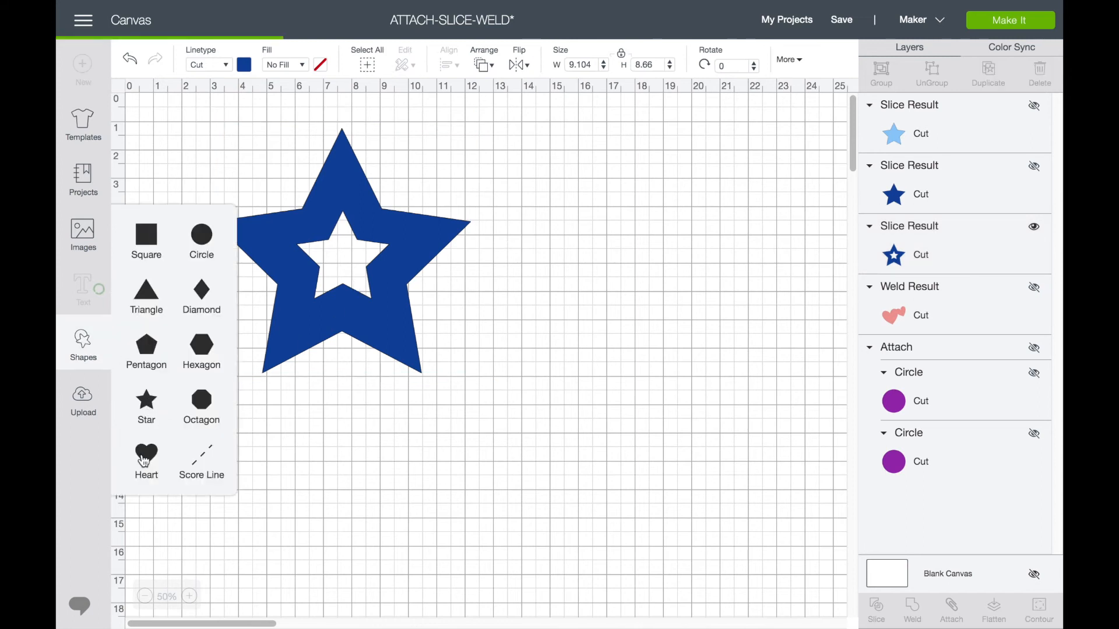
left_click_drag(287, 236, 593, 212)
left_click_drag(645, 276, 743, 370)
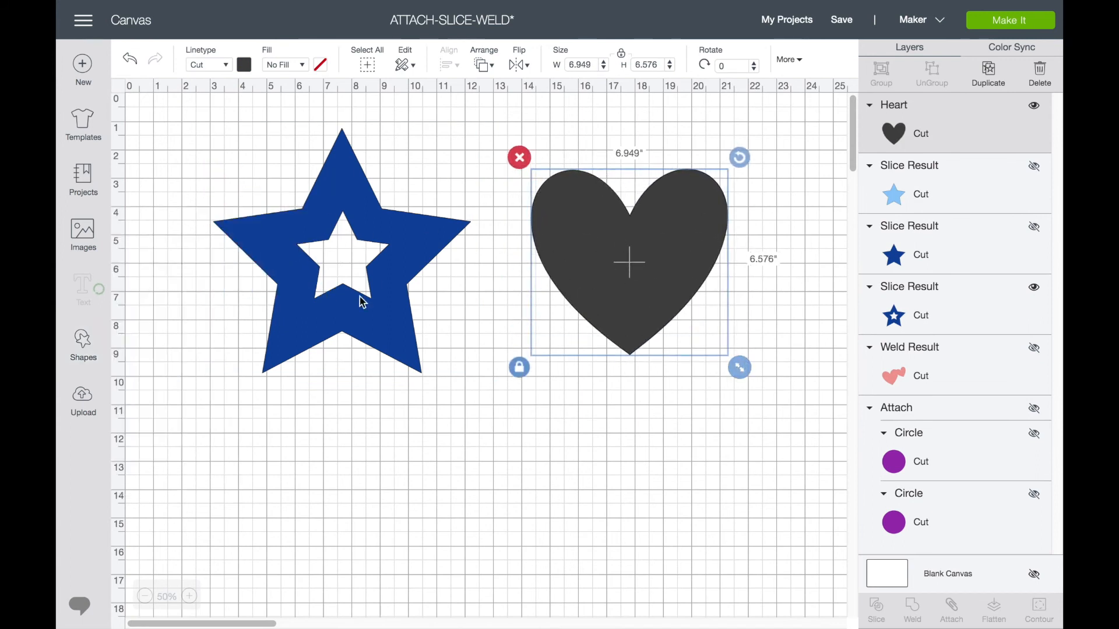
Add a square, enlarge it to about 6.86 inches, and place it over the right half of the dark grey heart
left_click(82, 341)
left_click(143, 255)
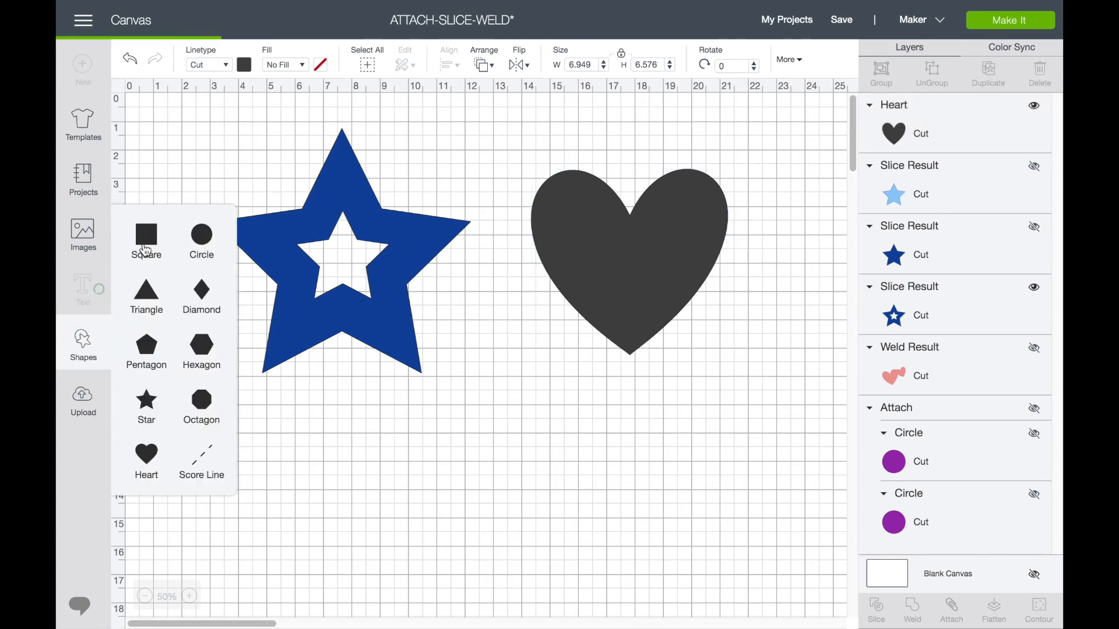
left_click_drag(317, 222, 722, 168)
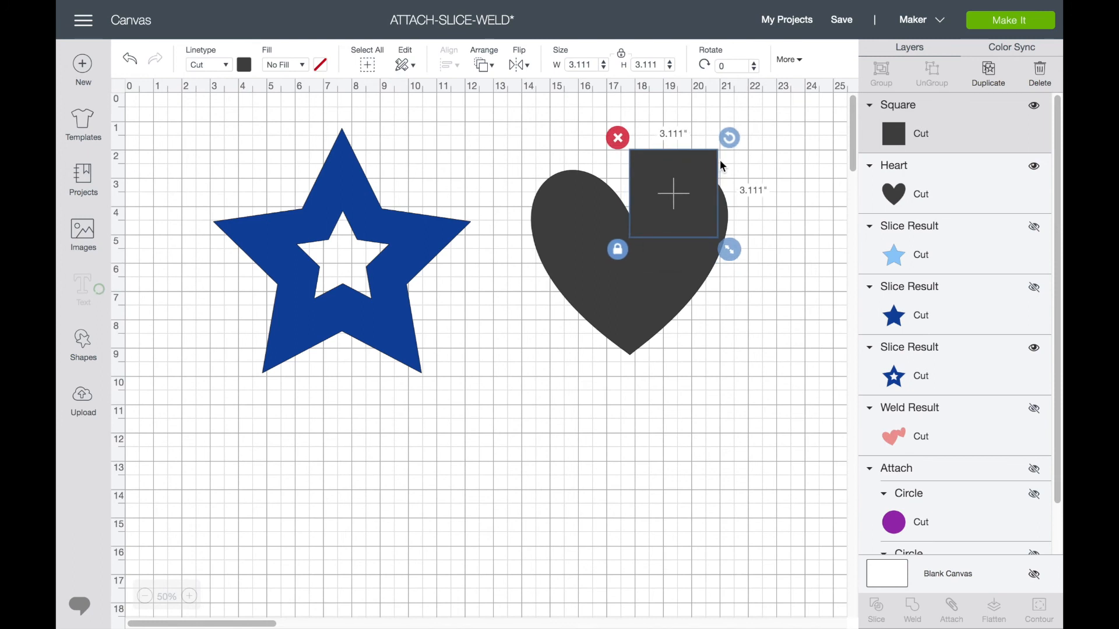
left_click_drag(727, 253, 851, 466)
mouse_move(789, 267)
left_mouse_down()
mouse_move(789, 295)
mouse_move(790, 284)
left_mouse_up()
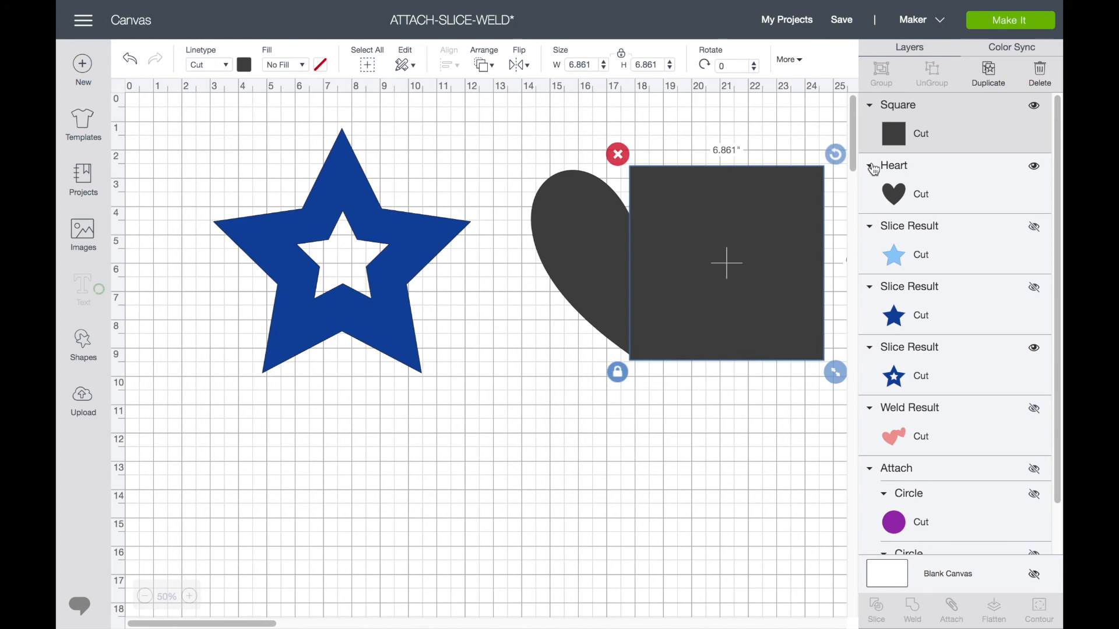
Slice the heart with the square, and hide the leftover square piece and the duplicate right heart half
left_click(936, 183, "shift")
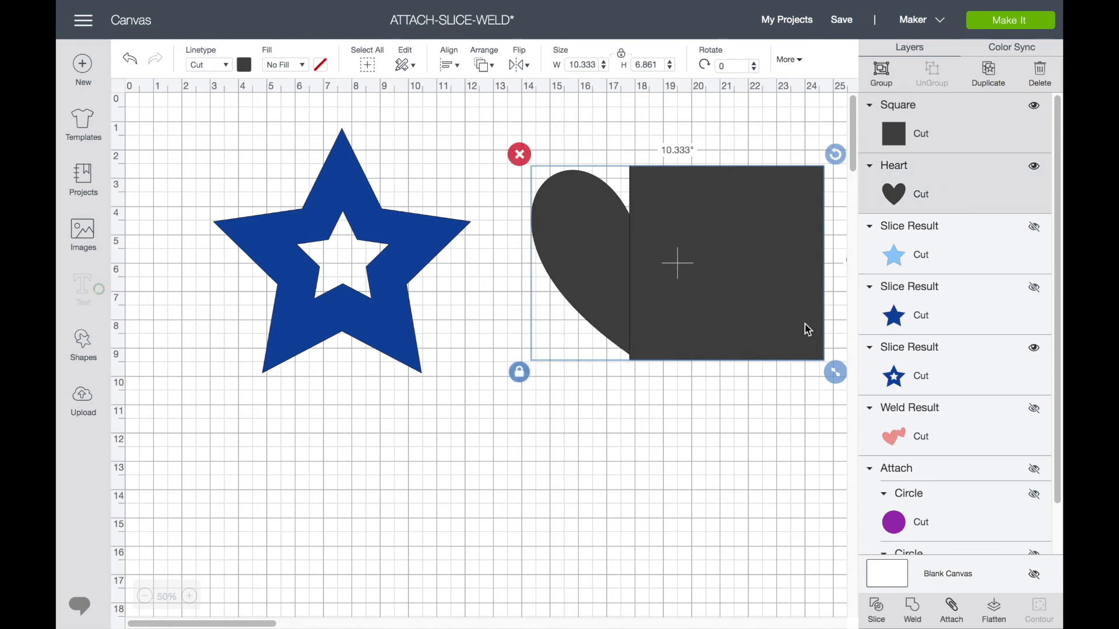
left_click(877, 609)
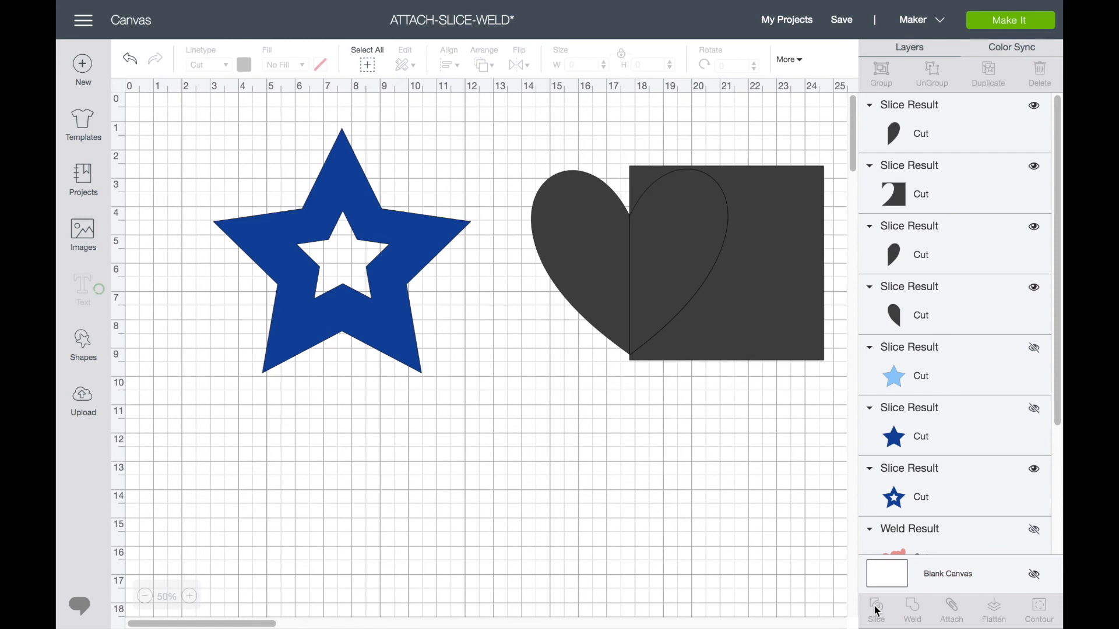
left_click(1034, 166)
left_click_drag(678, 239, 740, 334)
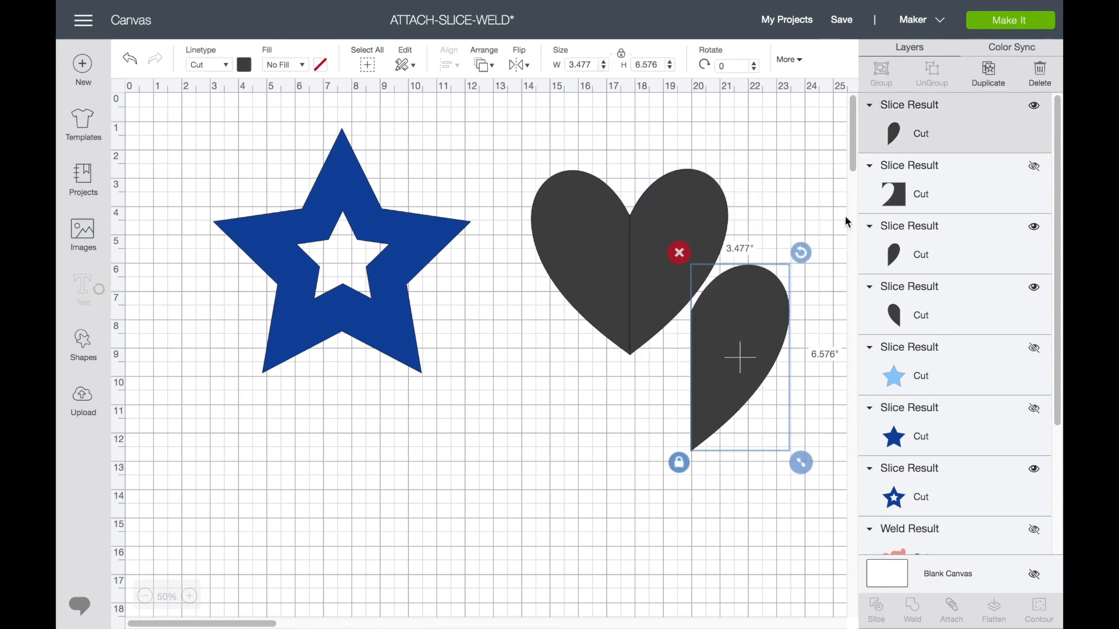
left_click(1034, 105)
Move the remaining right heart half away from the left half so that a narrow gap separates them
left_click_drag(702, 241, 721, 236)
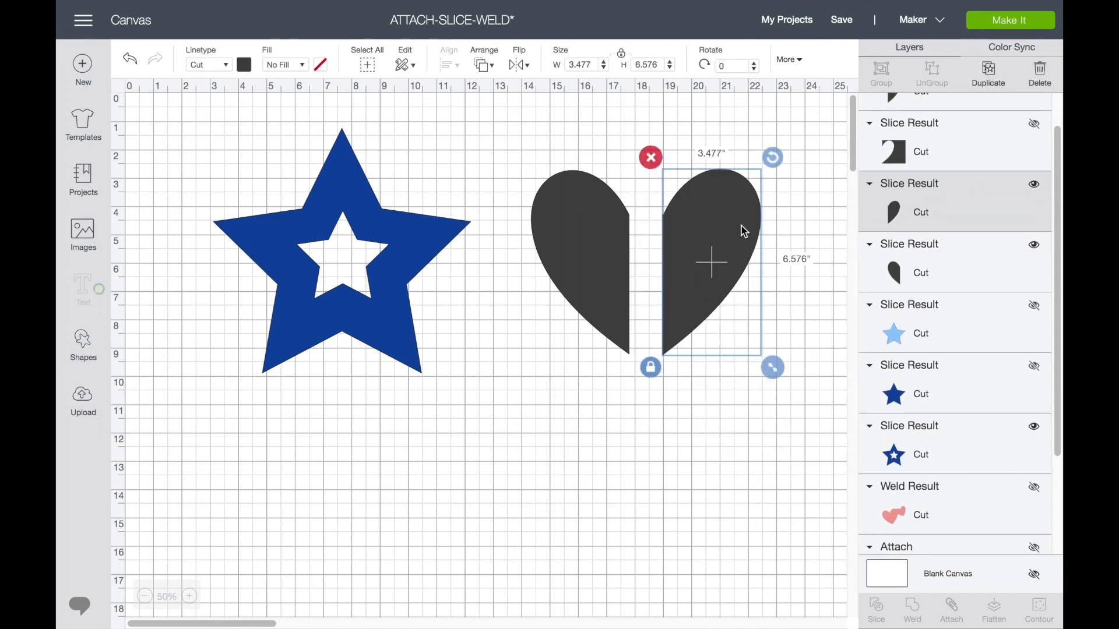
left_click(1035, 186)
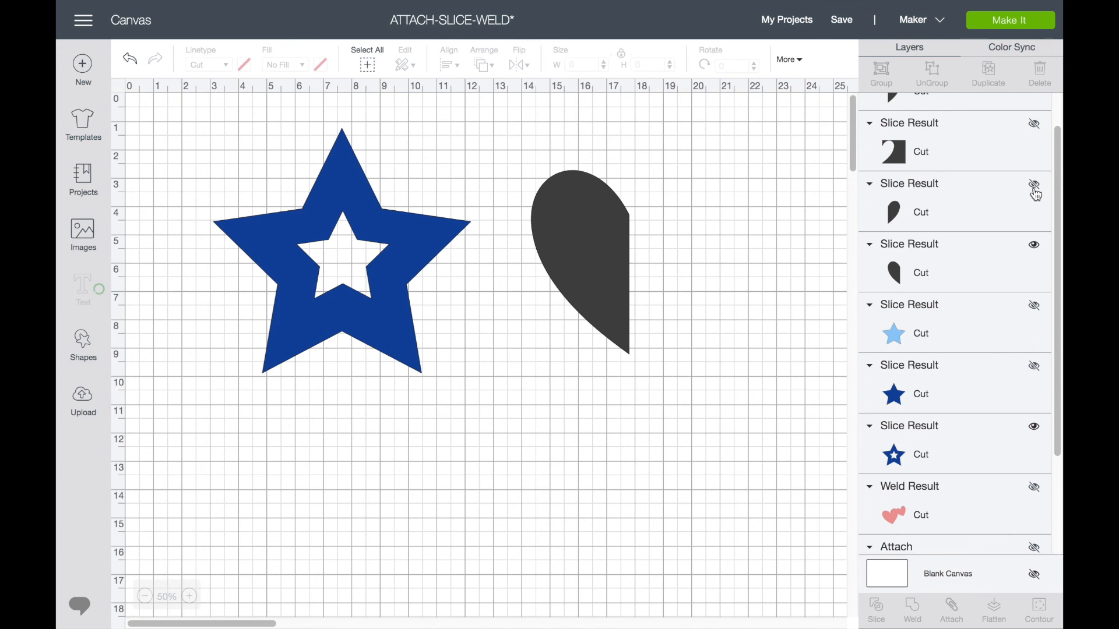
left_click(1035, 187)
mouse_move(756, 212)
left_mouse_down()
mouse_move(719, 210)
mouse_move(736, 211)
left_mouse_up()
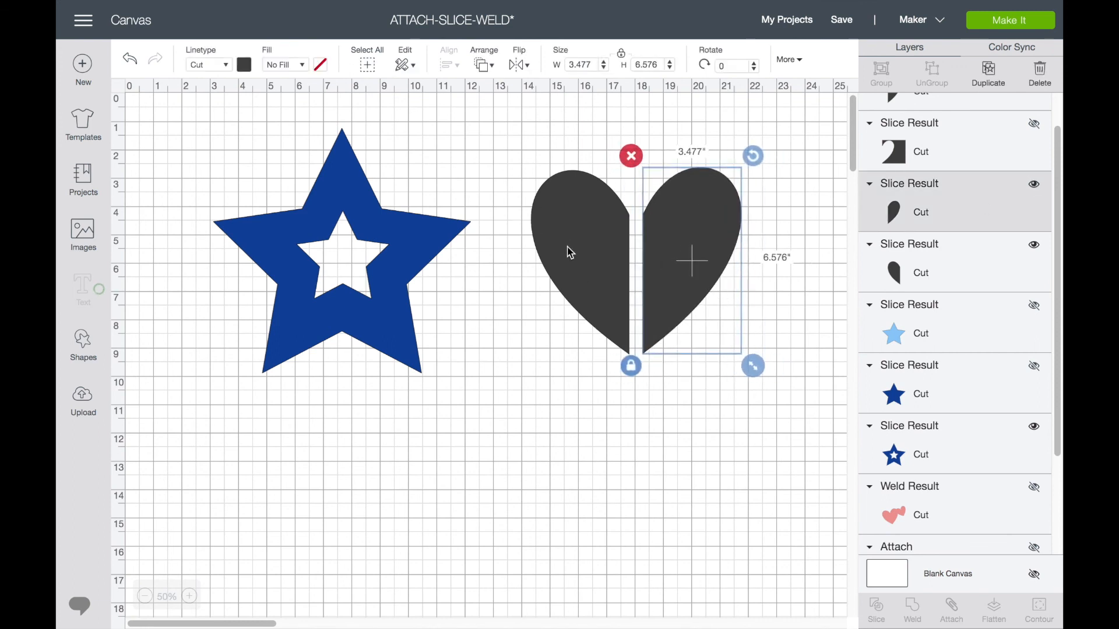